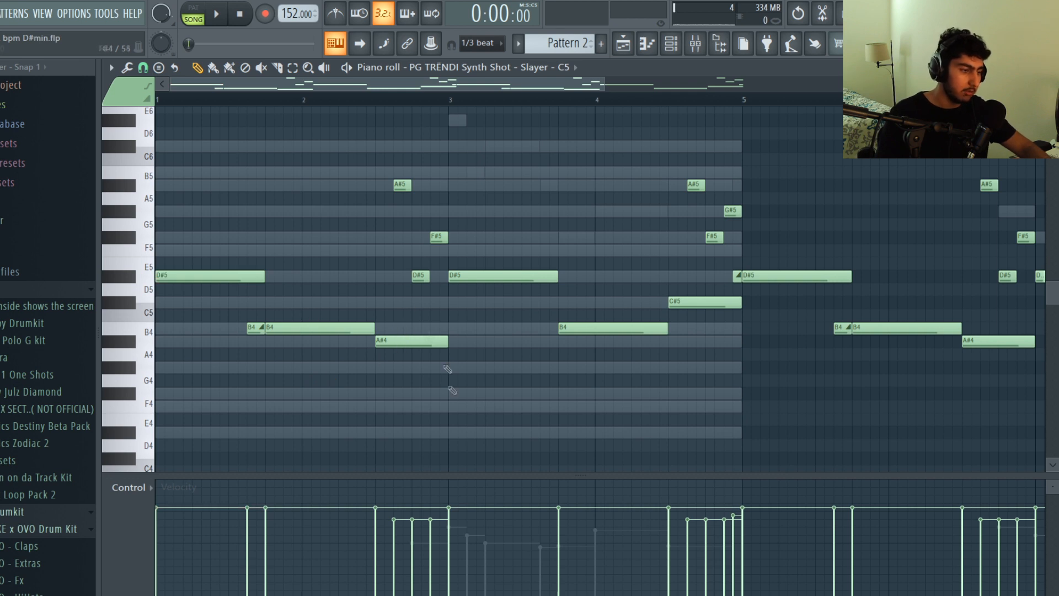
Step: Inspect the note properties of the short B4 slide note near the end of bar 1 in the Slayer synth melody
scroll(266, 356, "up", 3)
left_click(261, 332, "ctrl")
scroll(266, 340, "down", 3)
left_click(279, 359, "ctrl")
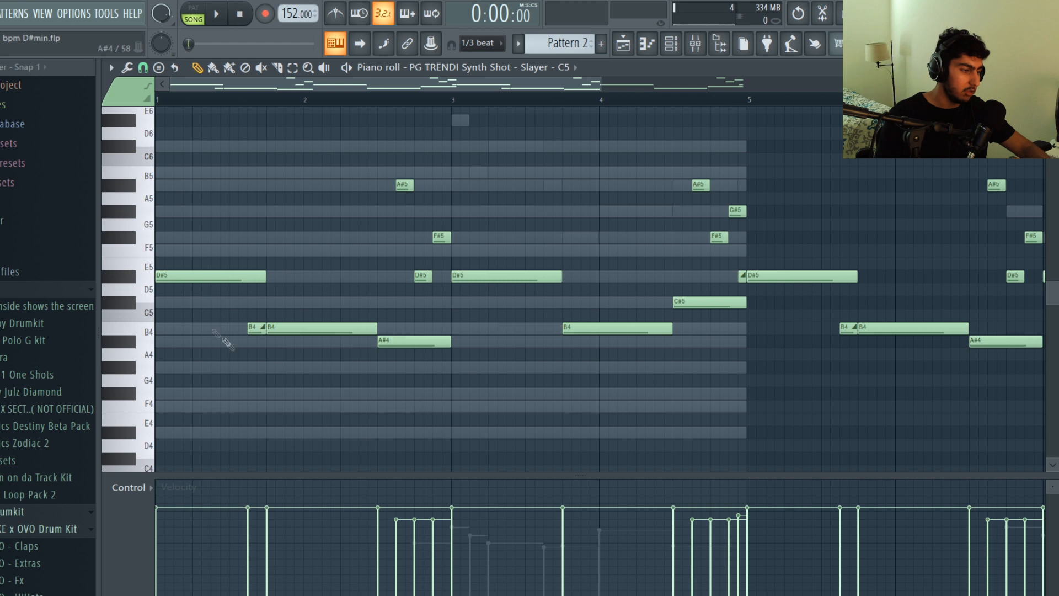
double_click(254, 326)
left_click_drag(497, 209, 488, 199)
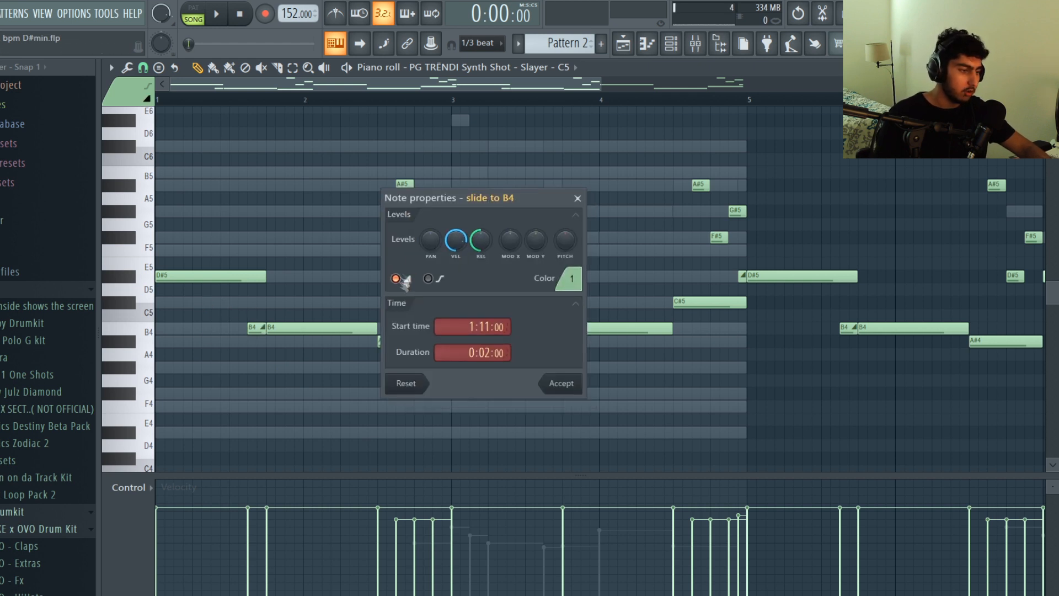
left_click(577, 198)
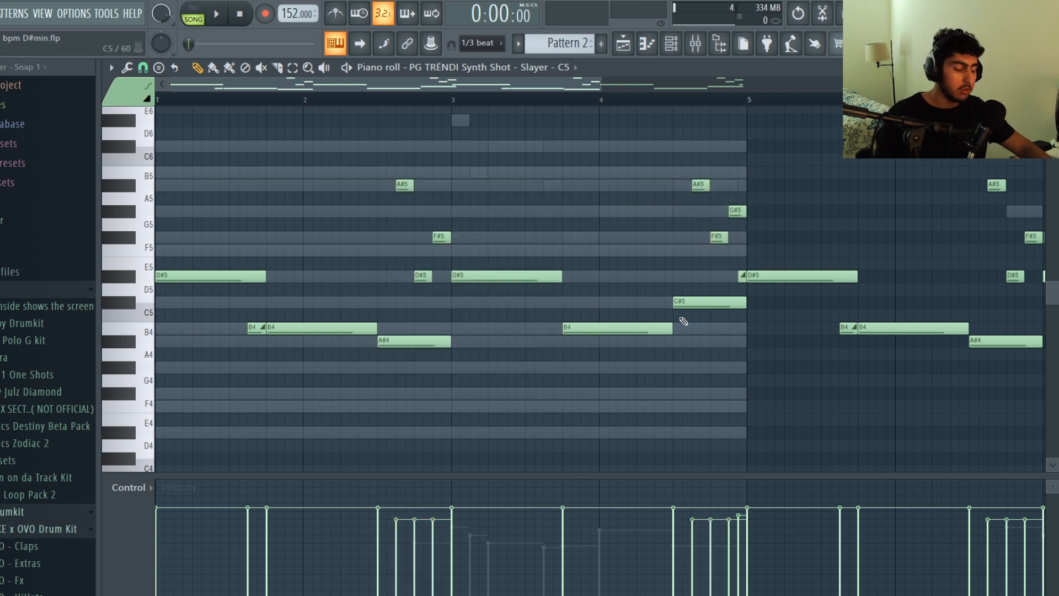
Step: Review the Slayer melody's lower notes, highlight bars 1 to 4 of the pattern, and play the melody back
left_click_drag(651, 333, 473, 246)
left_click(668, 445, "ctrl")
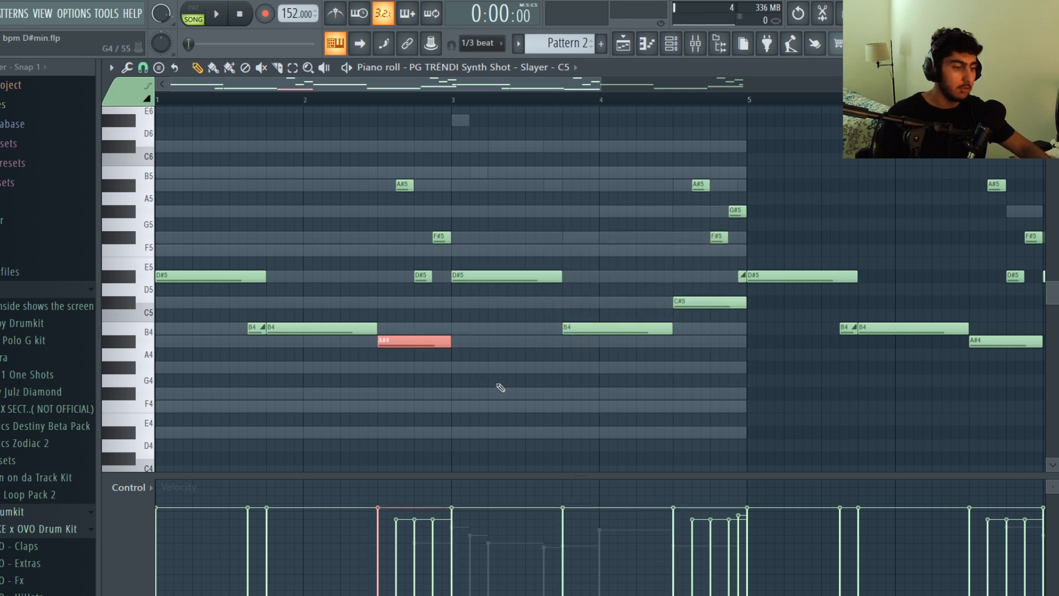
left_click(721, 332, "ctrl")
scroll(717, 331, "down", 2)
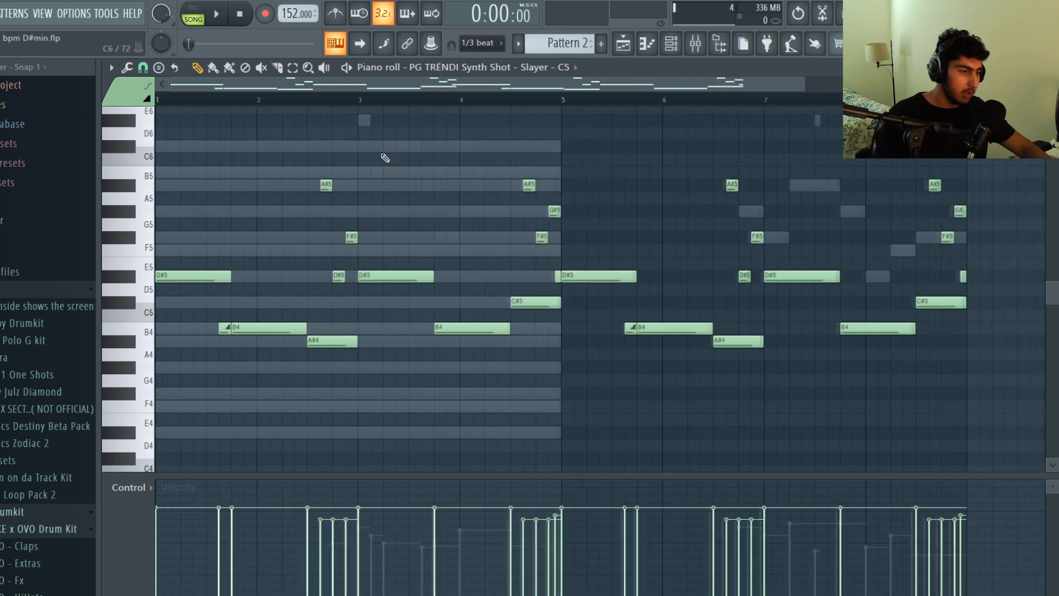
left_click_drag(563, 98, 27, 156)
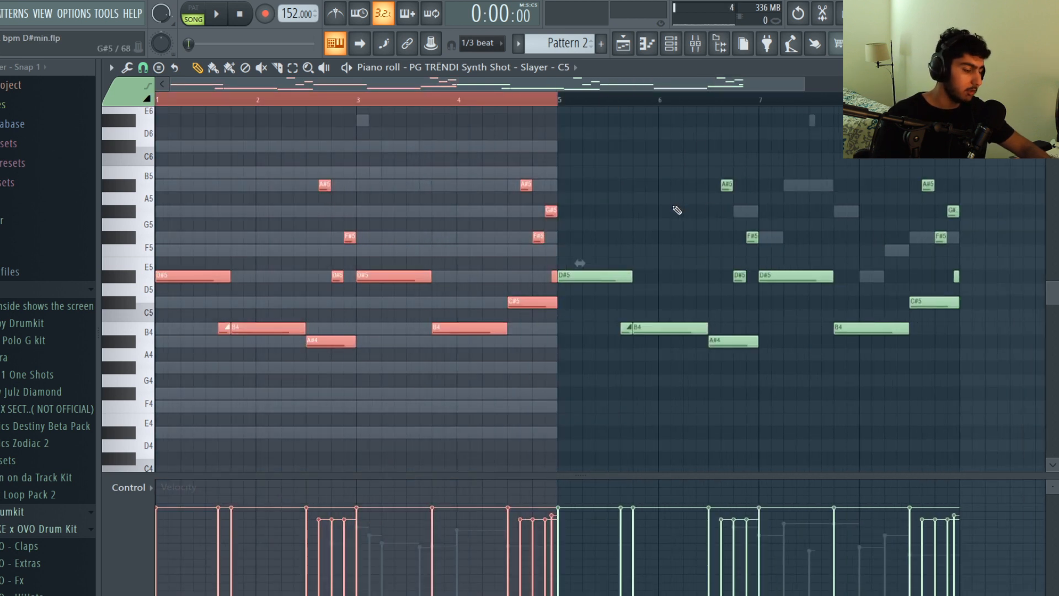
left_click(676, 210, "ctrl")
scroll(676, 210, "down", 1)
key("space")
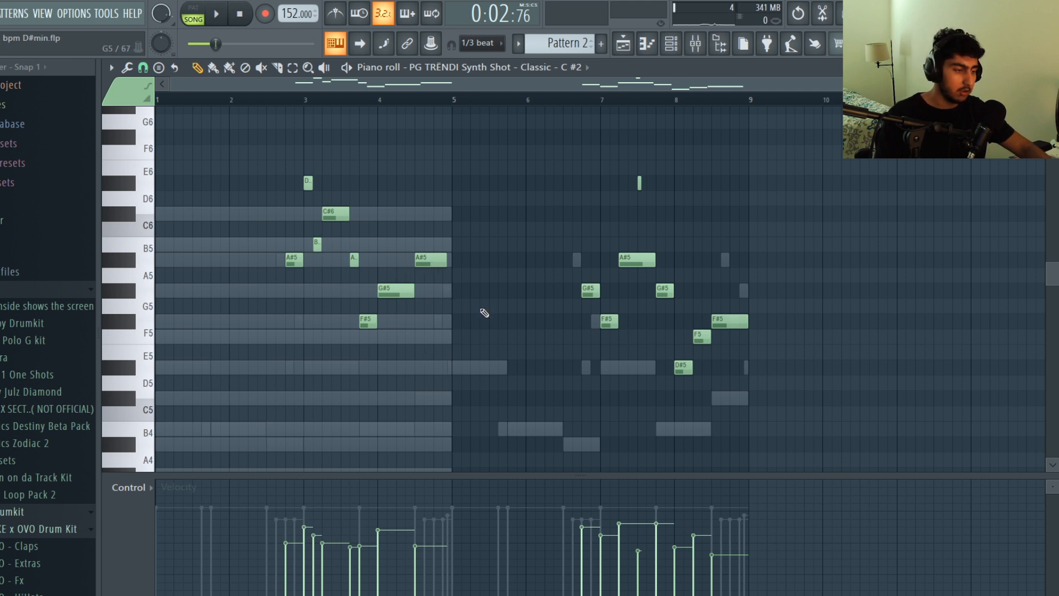
Step: Review the notes of the Synth Shot - Classic counter melody in Pattern 2 and play it back
scroll(696, 289, "up", 5)
left_click_drag(561, 220, 328, 110)
left_click(603, 188, "ctrl")
scroll(603, 187, "down", 5)
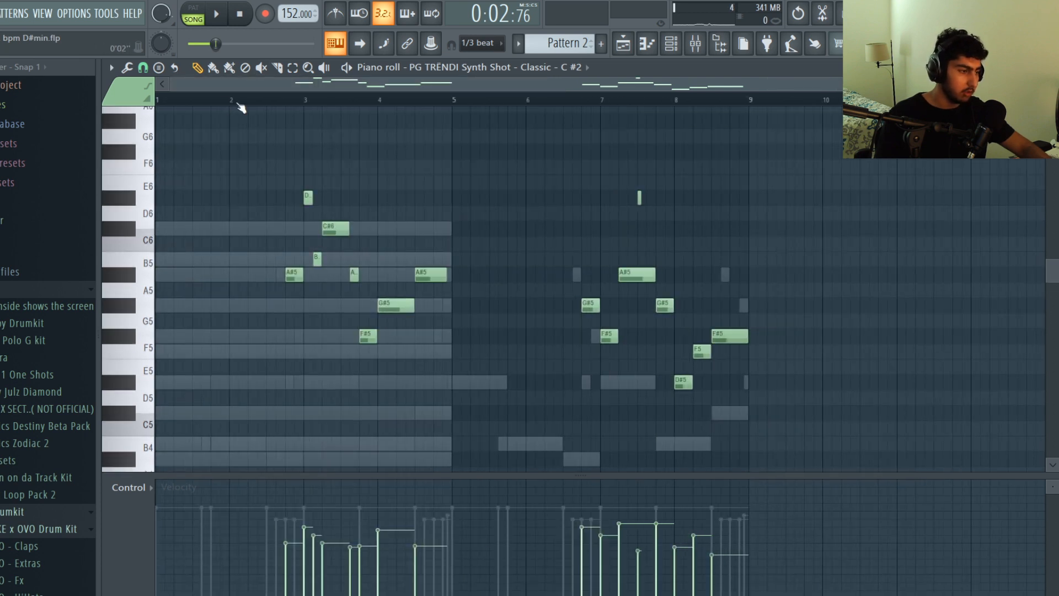
key("space")
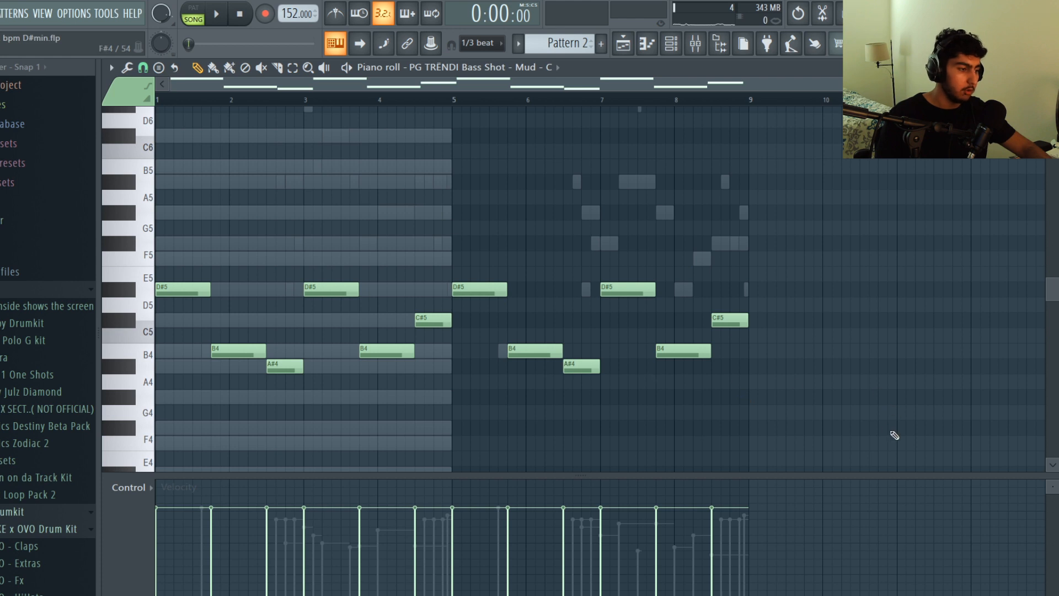
Step: Highlight all the Bass Shot - Mud notes to examine the bassline, clear the selection, and play it back
left_click_drag(905, 420, 156, 251)
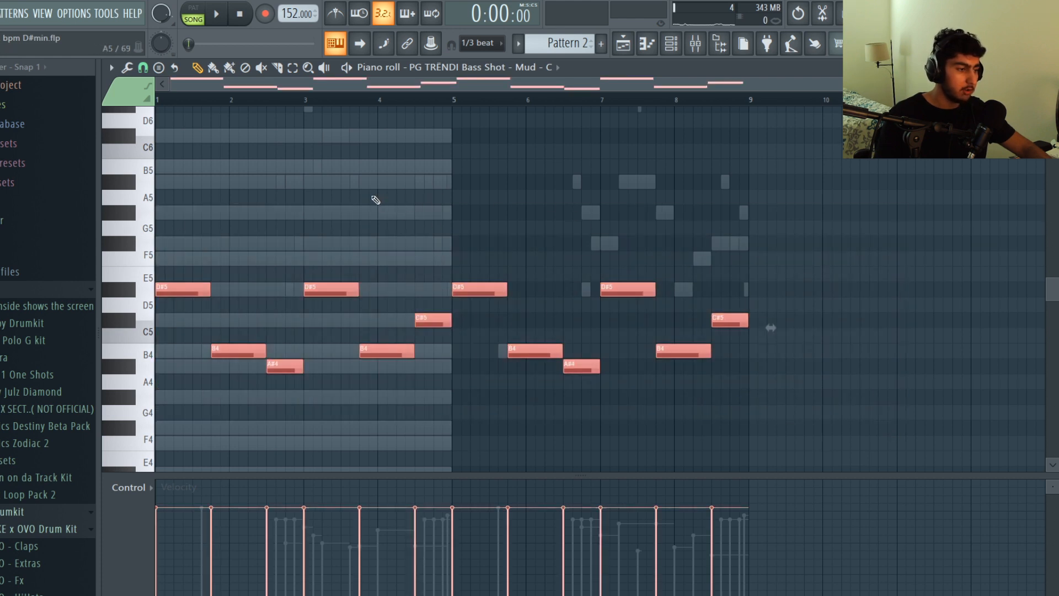
left_click_drag(292, 406, 194, 258)
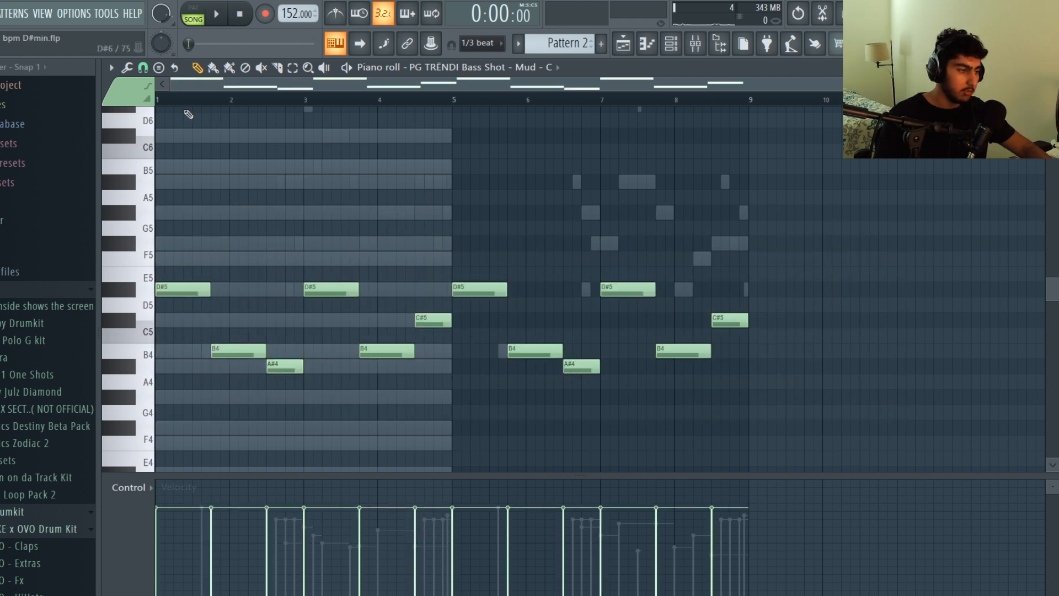
key("space")
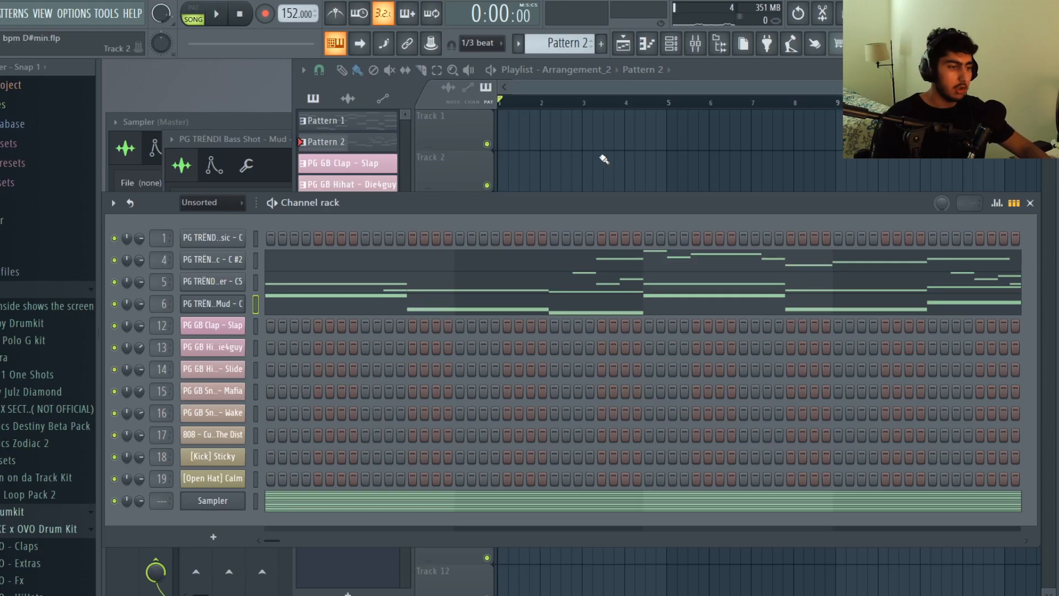
Step: Switch the playlist from Arrangement_2 to Arrangement and play back the Clap - Slap pattern
left_click(604, 159)
left_click(568, 98)
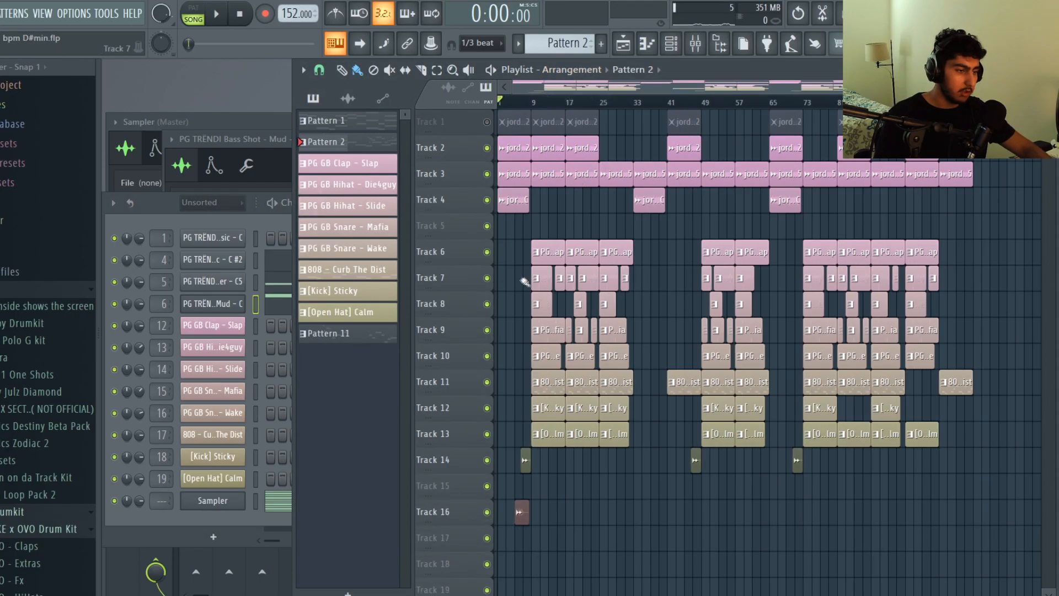
scroll(685, 177, "down", 8)
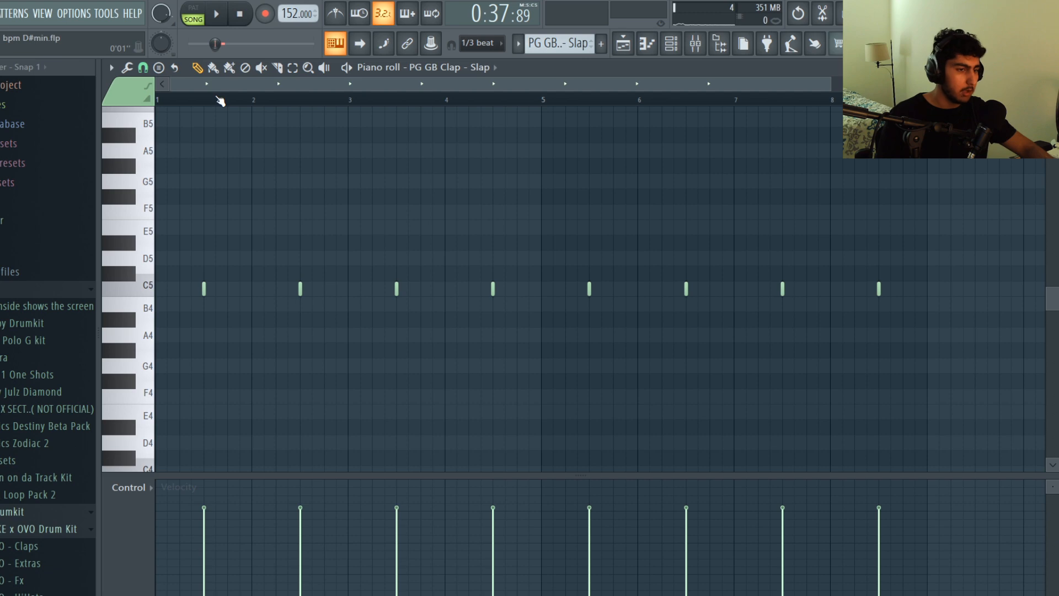
key("space")
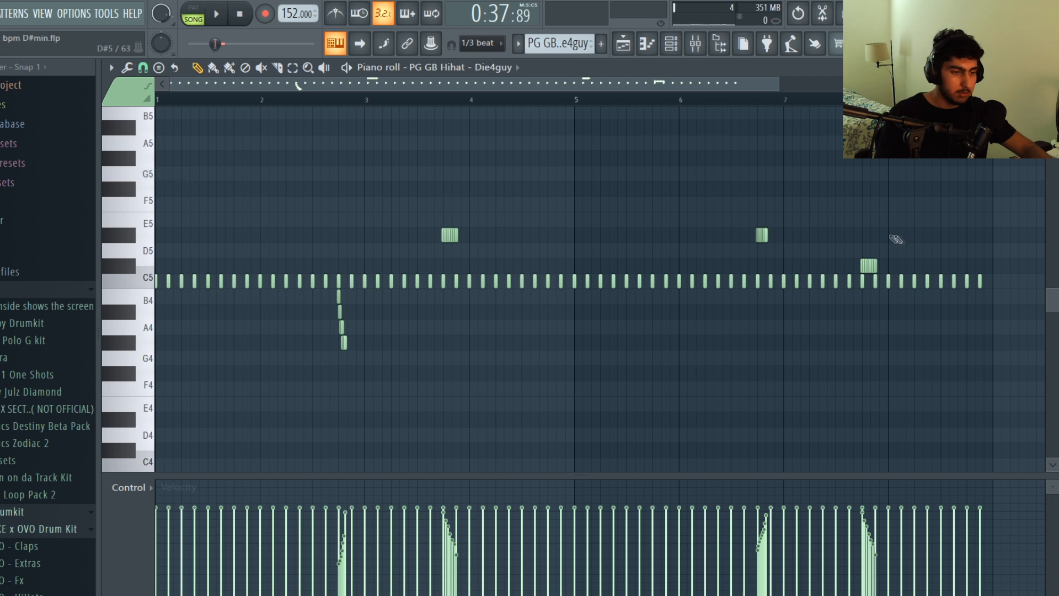
Step: Examine the rolls and pitch changes in the Hihat - Die4guy and Hihat - Slide patterns and play both back
left_click_drag(849, 257, 372, 179)
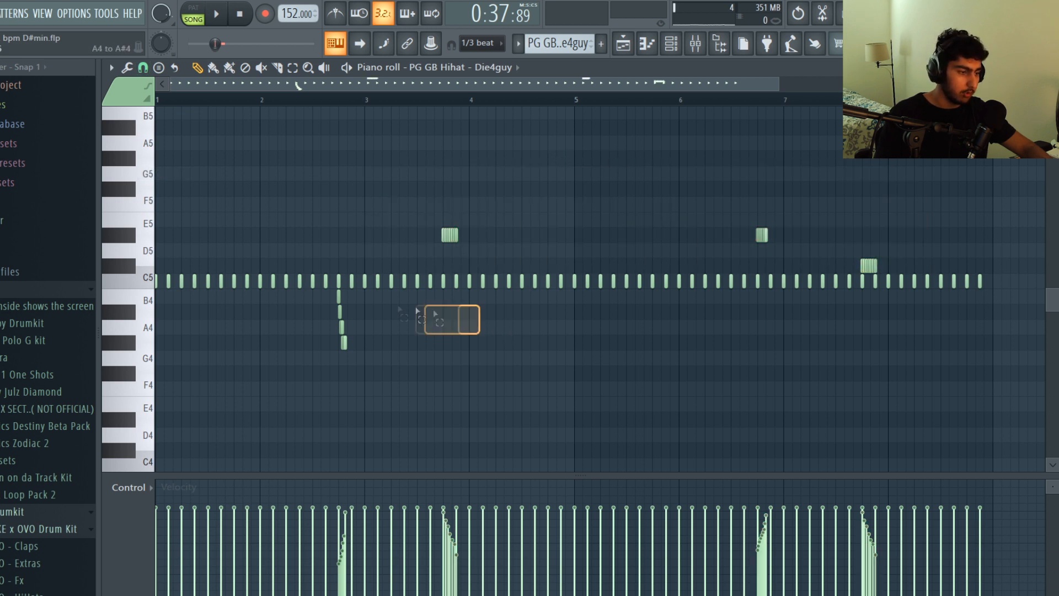
key("space")
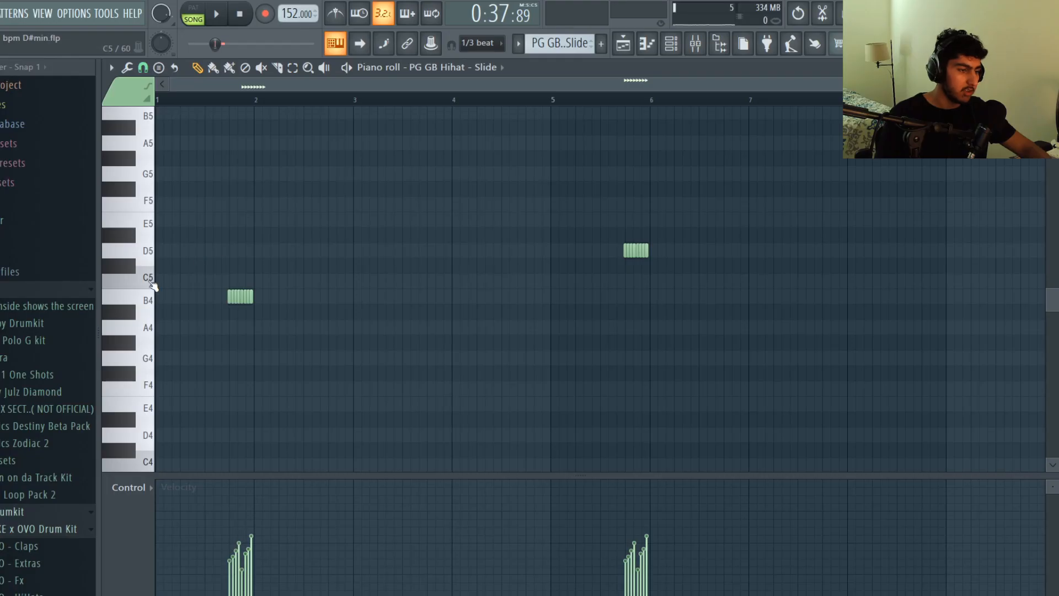
left_click_drag(761, 314, 193, 166)
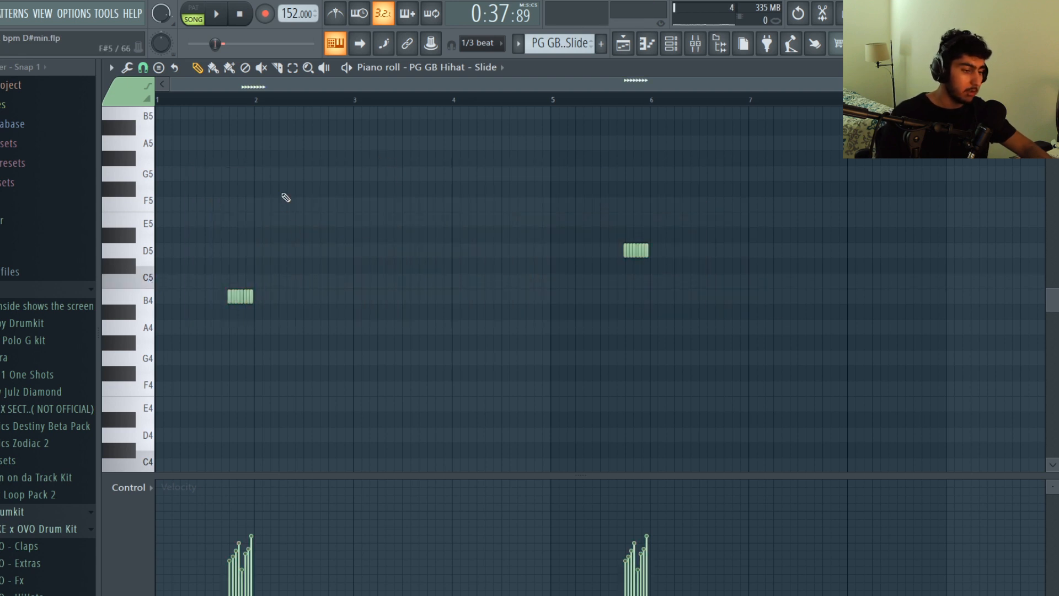
key("space")
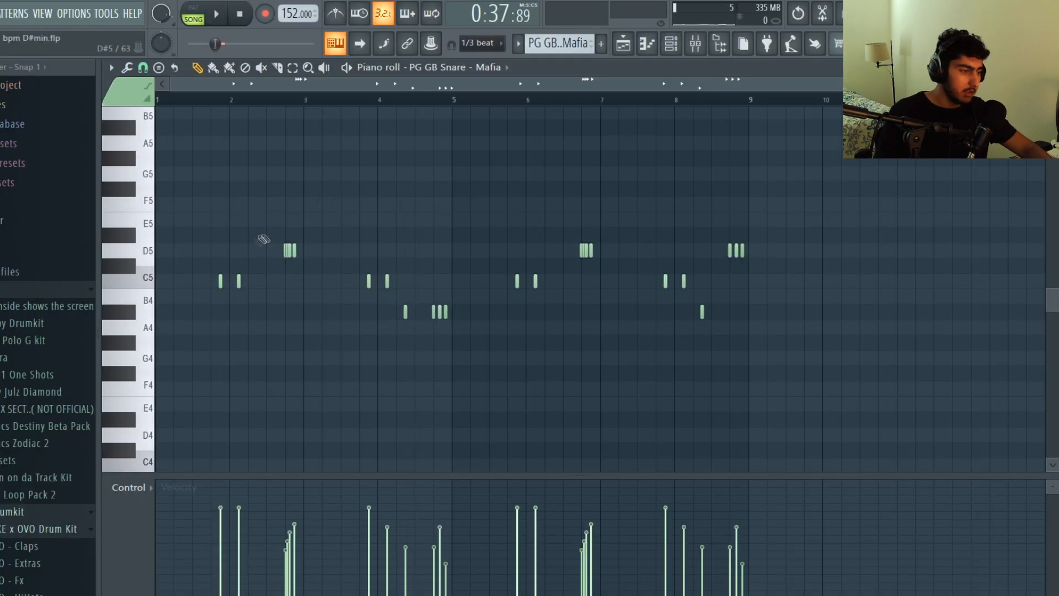
Step: Examine the Snare - Mafia pattern's C5 hits and its triple hits, and play back the Snare - Wake pattern
scroll(150, 291, "up", 2)
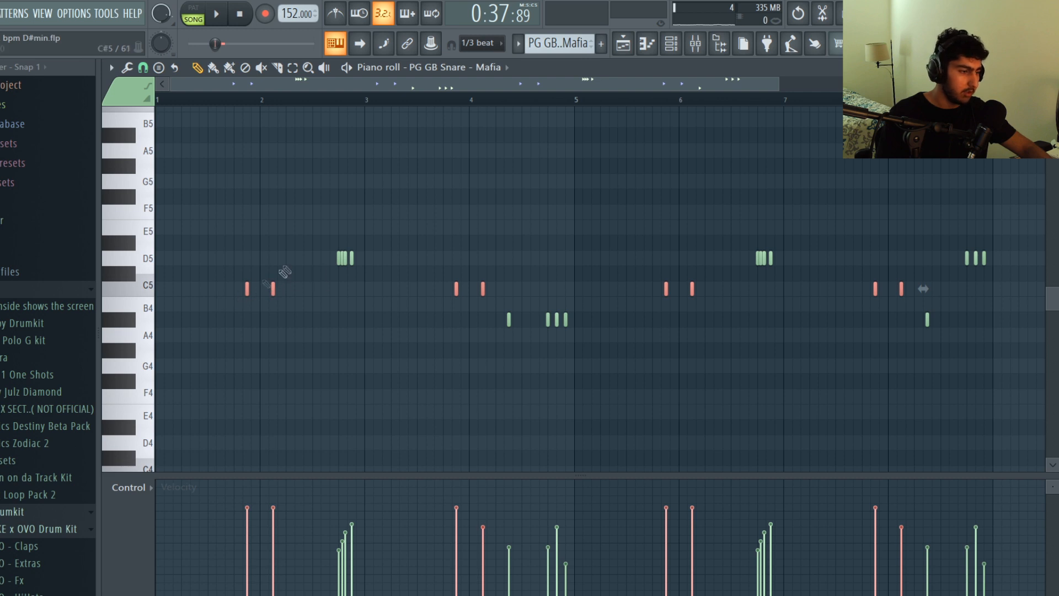
left_click_drag(830, 279, 305, 145)
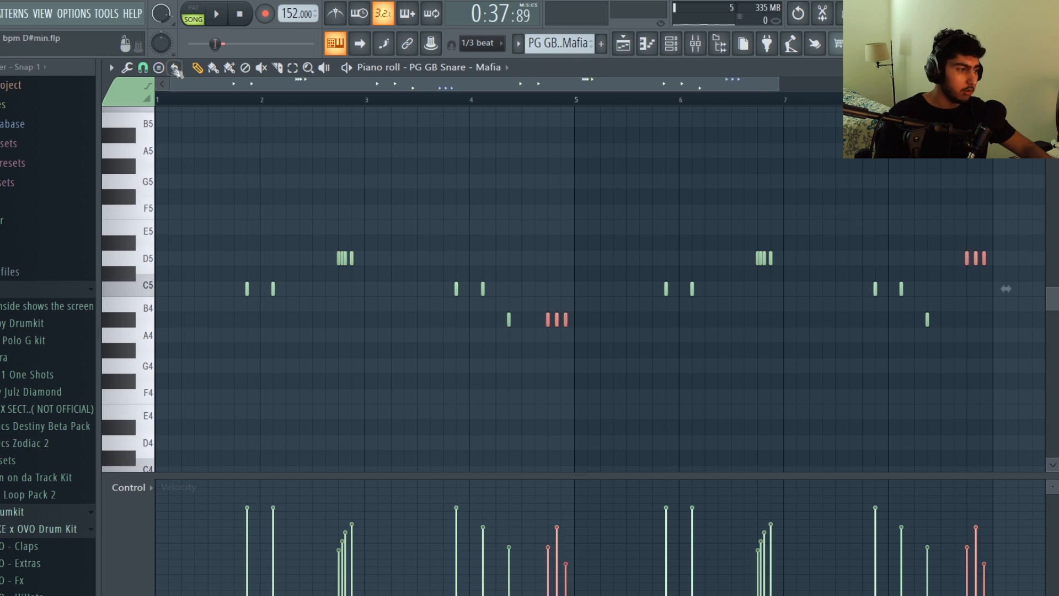
left_click(543, 138, "ctrl")
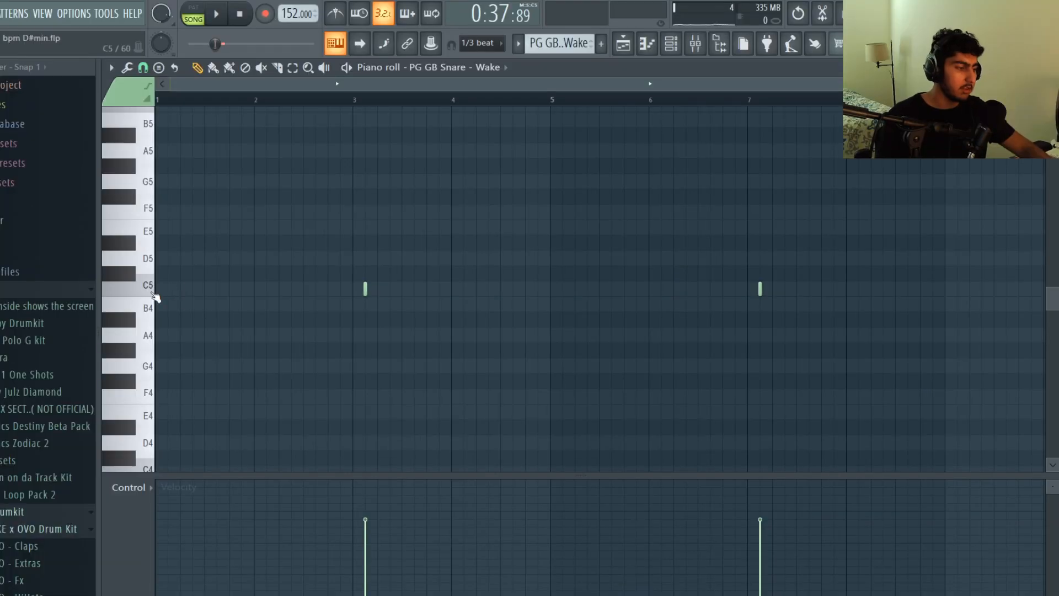
key("space")
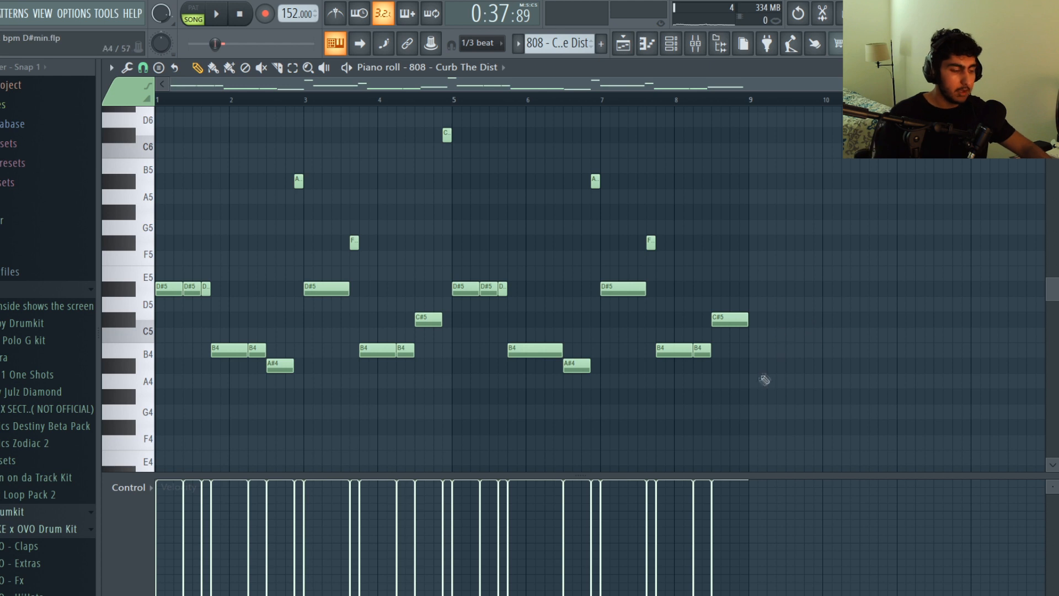
Step: Examine the notes of the 808 - Curb The Dist pattern and play it back
scroll(180, 315, "up", 2)
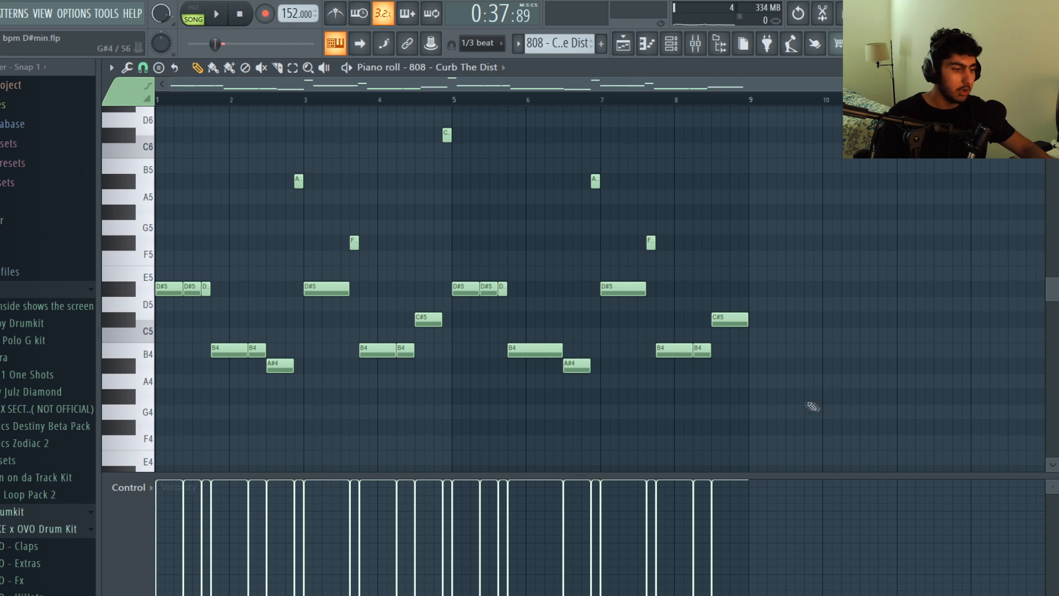
left_click_drag(812, 407, 156, 280)
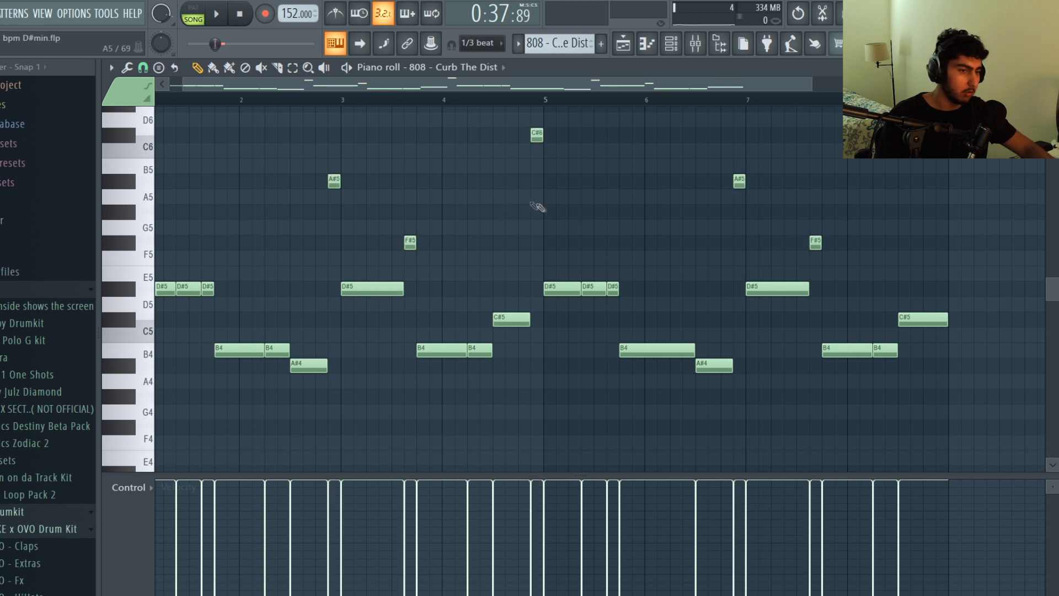
key("space")
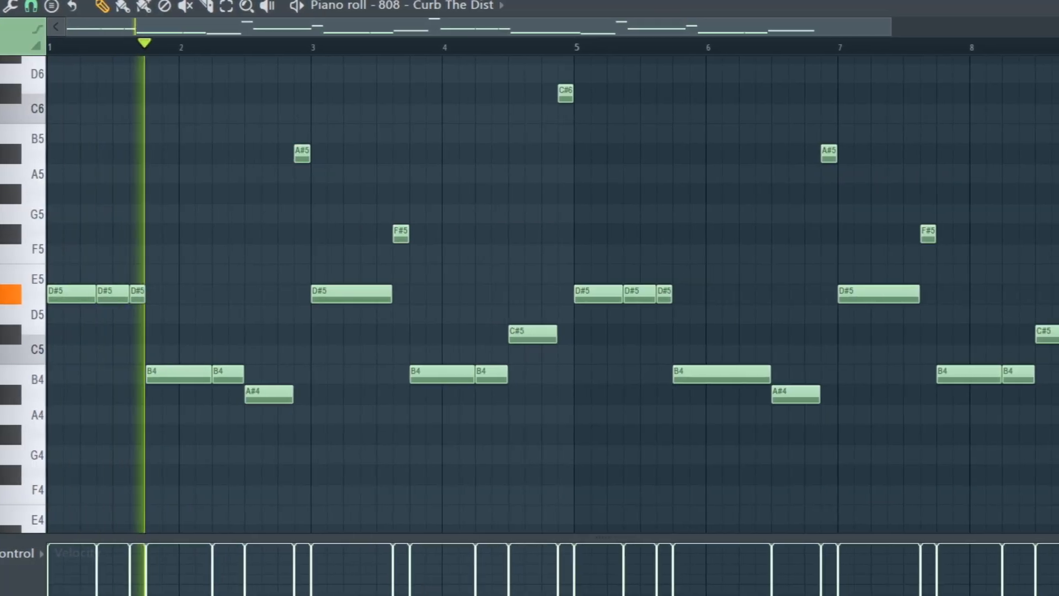